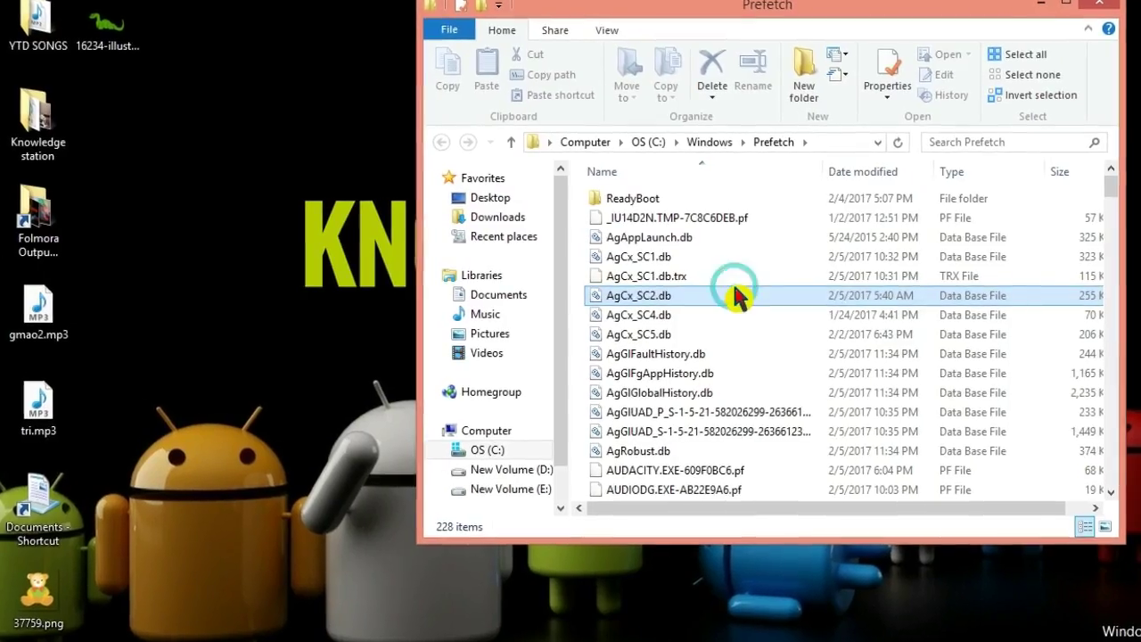
Check the combined properties of all items in the Windows Prefetch folder and delete them all.
{"action": "key", "text": "ctrl+a"}
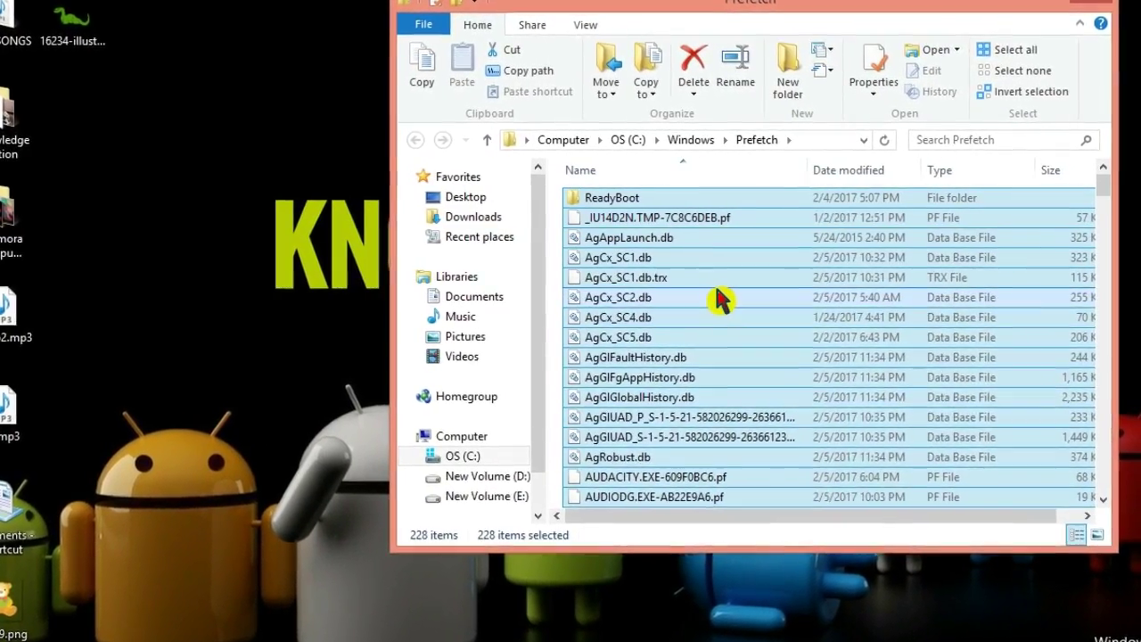
{"action": "key", "text": "alt+Return"}
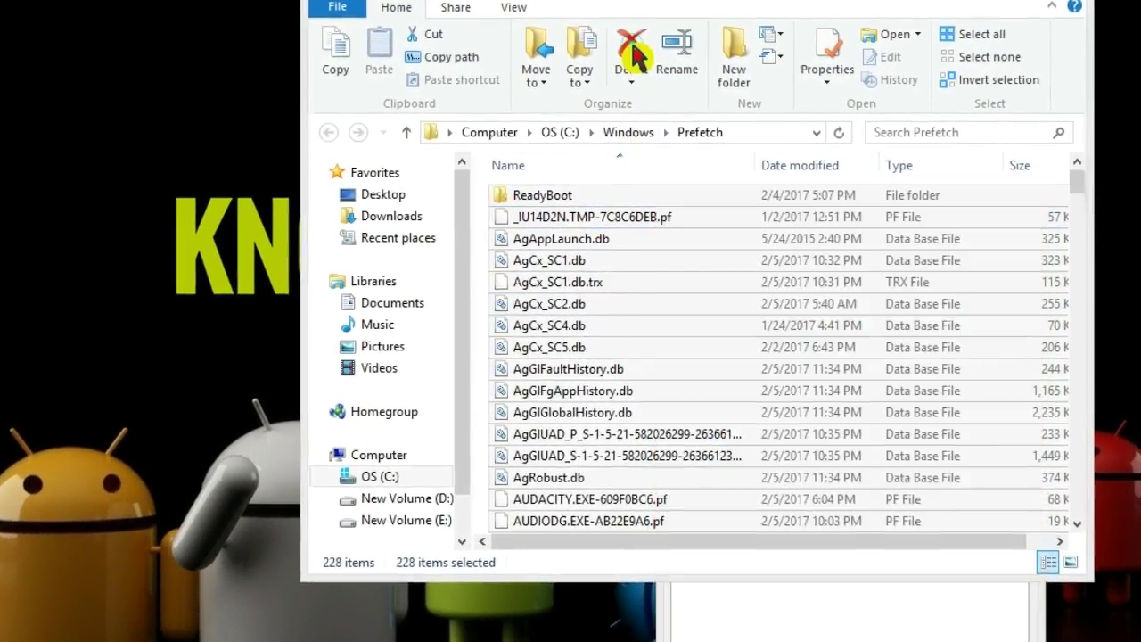
{"action": "key", "text": "alt+Return"}
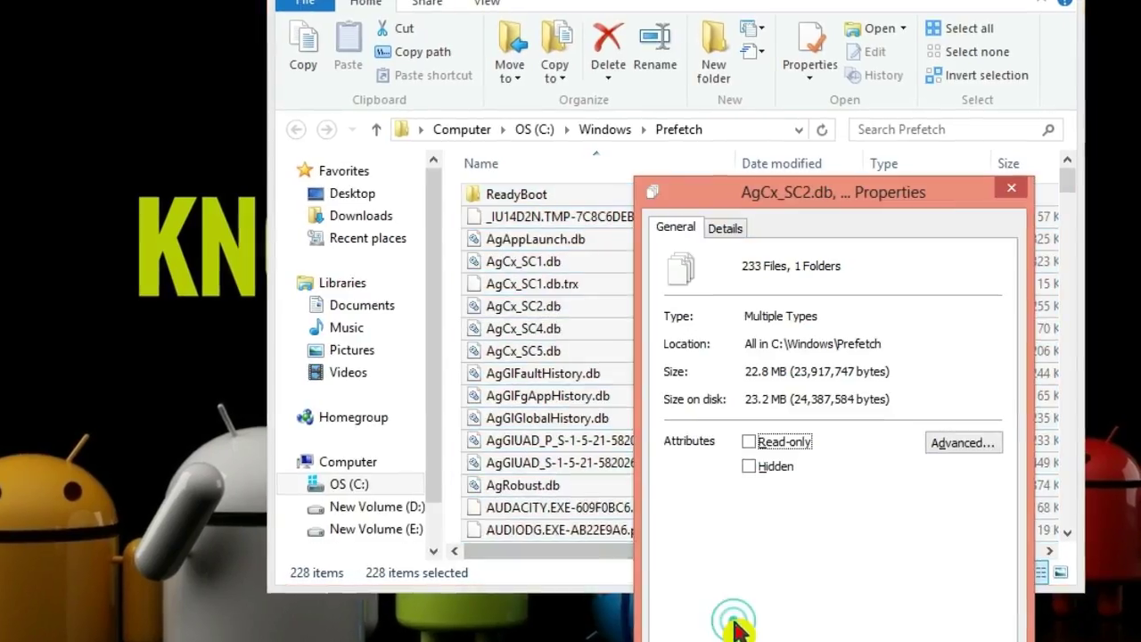
{"action": "key", "text": "Escape"}
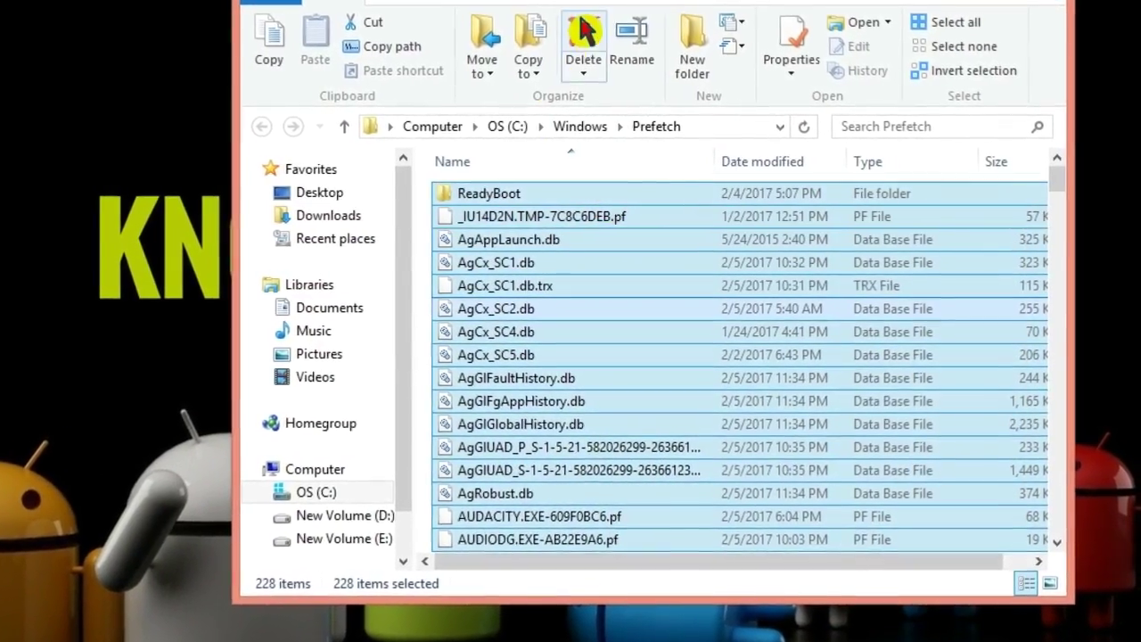
{"action": "left_click", "coordinate": [575, 35]}
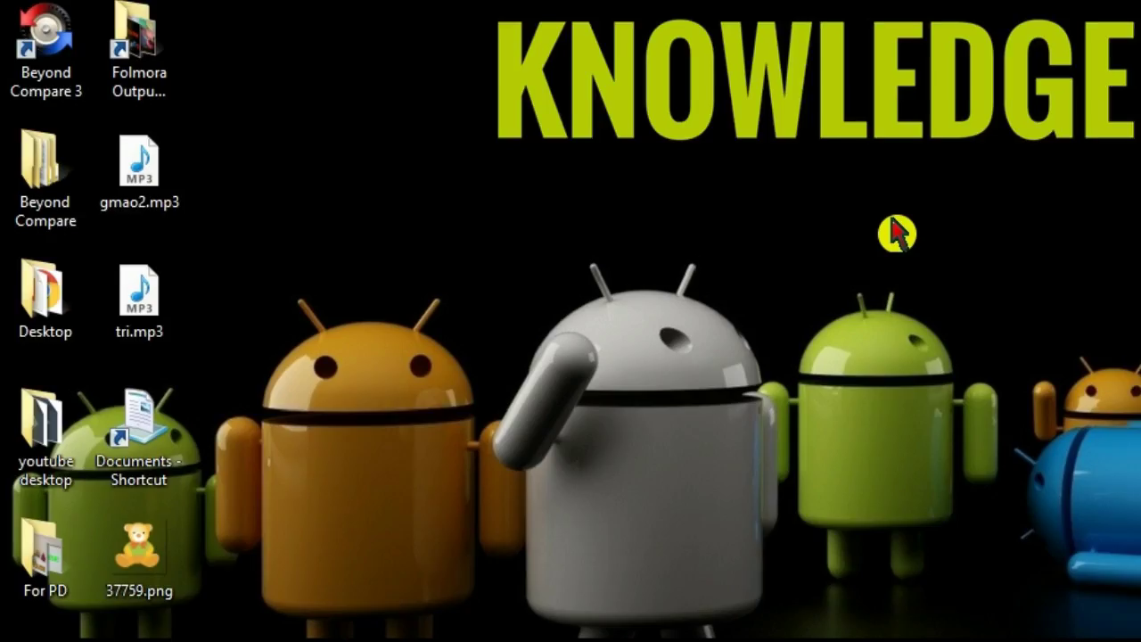
Run the tree command from the Run dialog.
{"action": "key", "text": "super+r"}
{"action": "type", "text": "tree"}
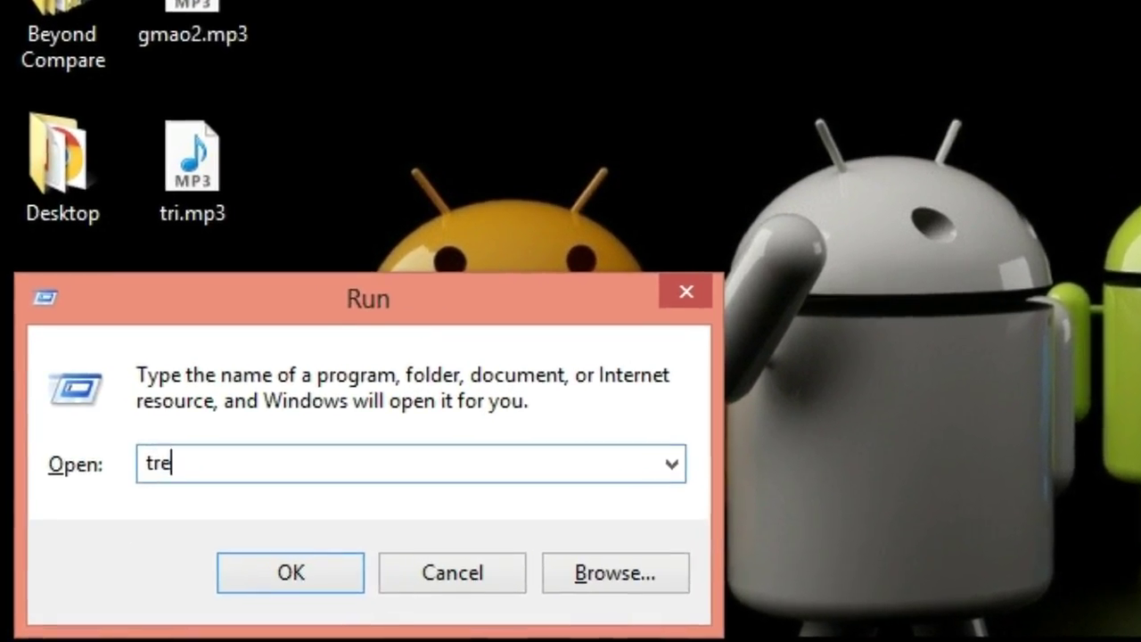
{"action": "key", "text": "Return"}
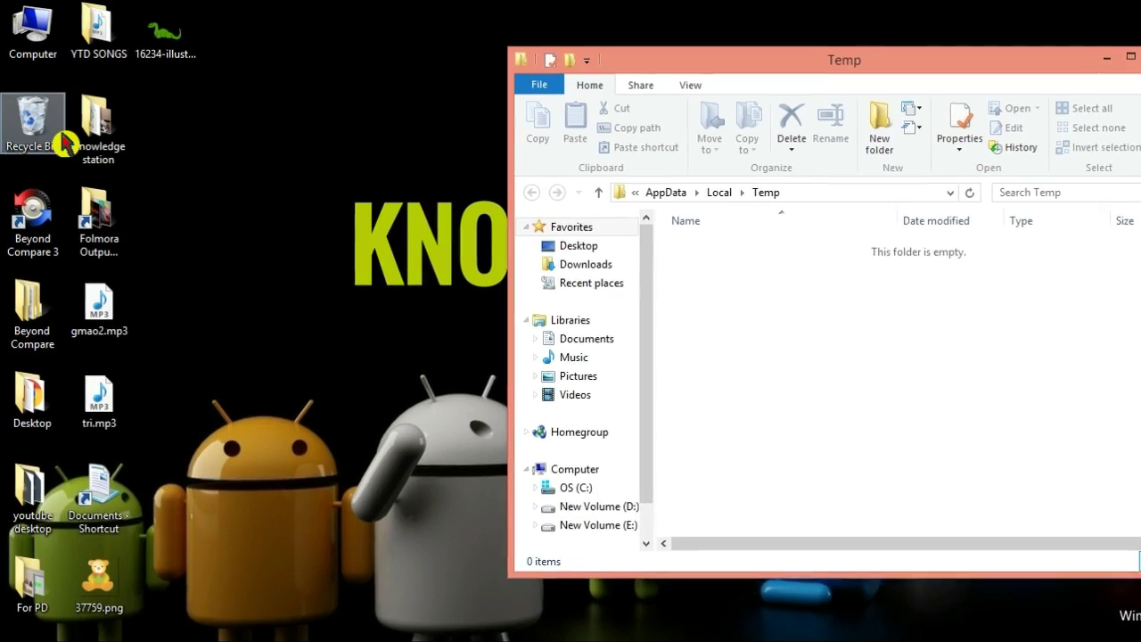
Empty the Recycle Bin, permanently deleting all its items and granting administrator permission for the msdtadmin folder.
{"action": "right_click", "coordinate": [47, 134]}
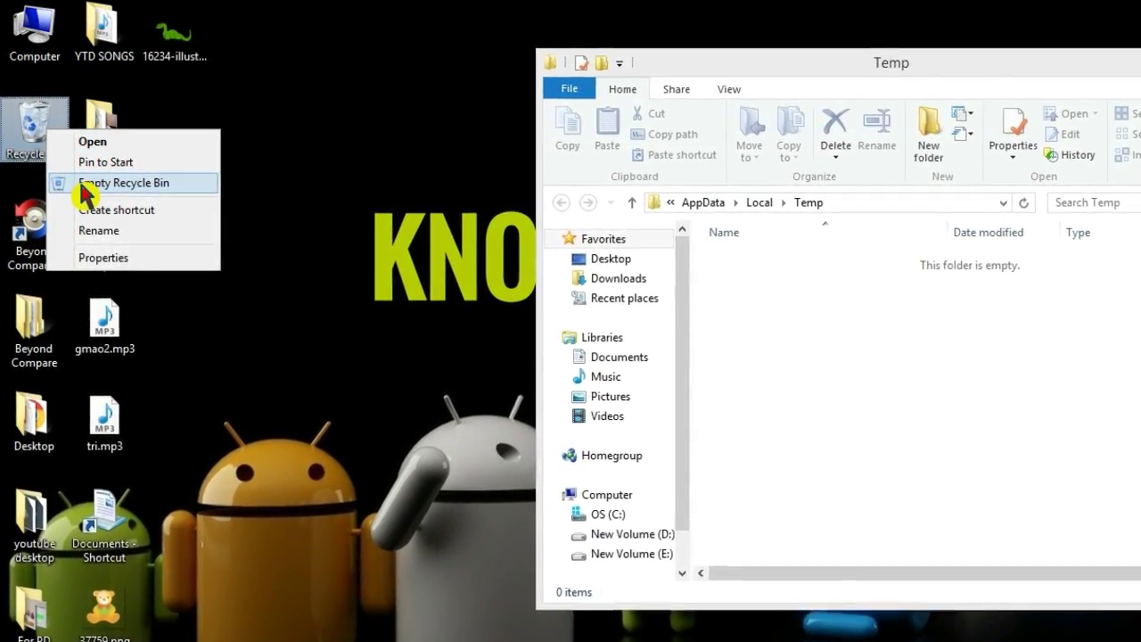
{"action": "left_click", "coordinate": [83, 186]}
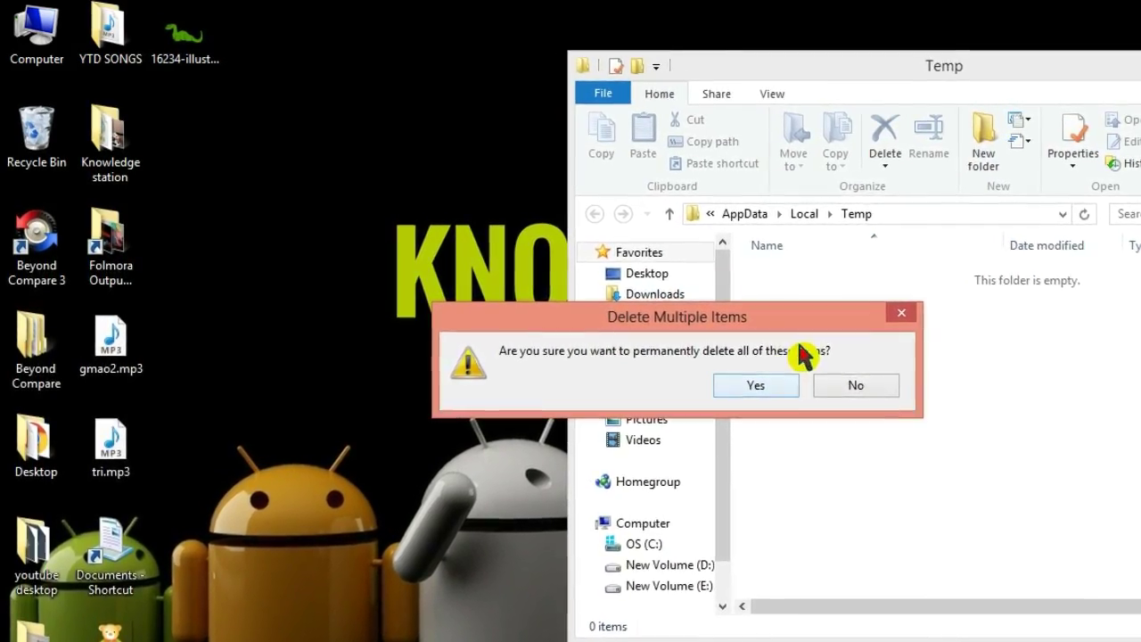
{"action": "left_click", "coordinate": [735, 381]}
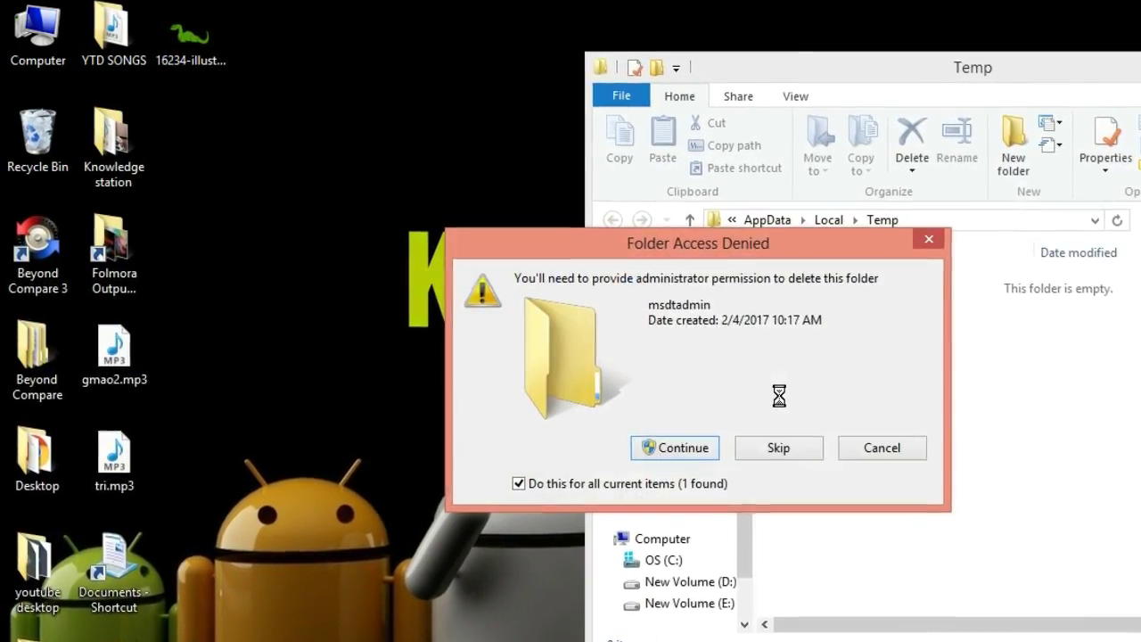
{"action": "left_click", "coordinate": [674, 458]}
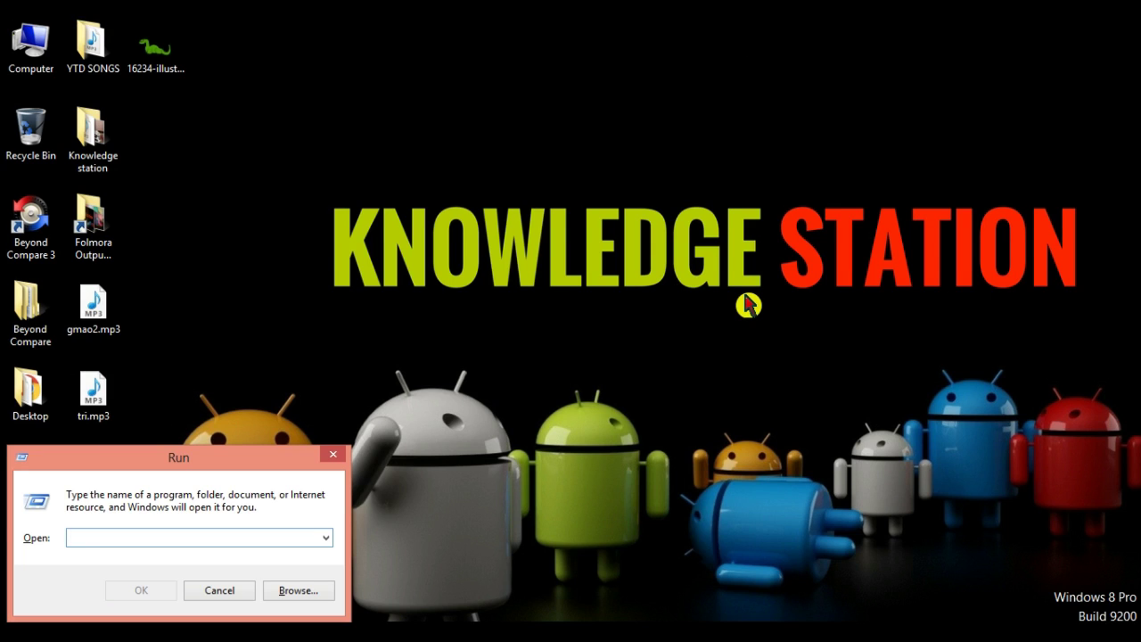
Launch Disk Cleanup with the cleanmgr command and scan drive OS (C:).
{"action": "type", "text": "cleanngr"}
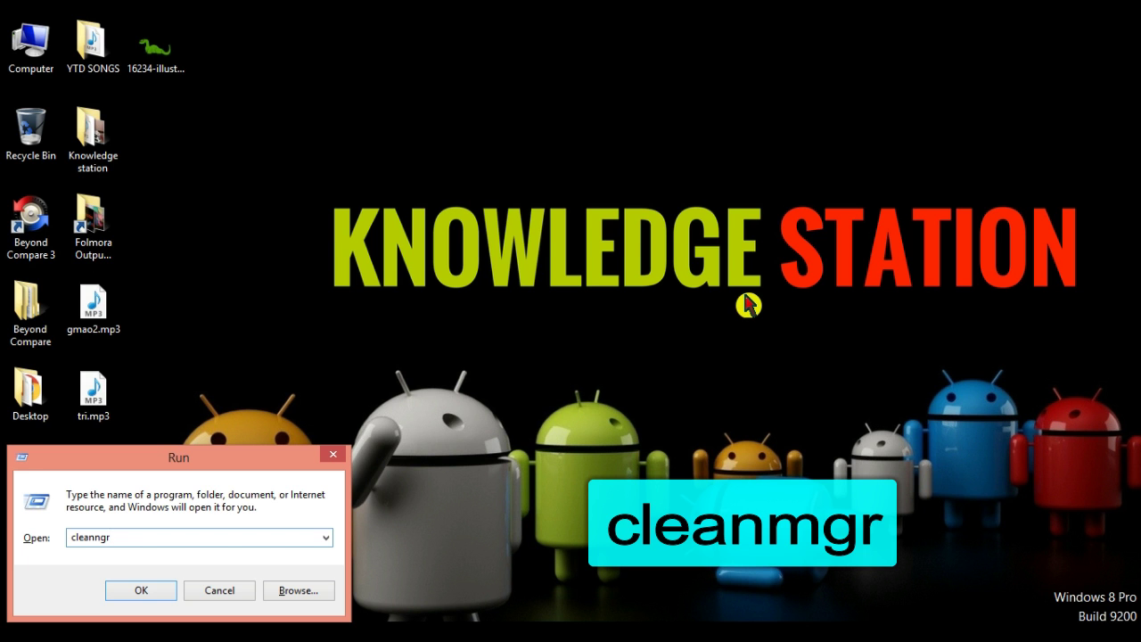
{"action": "key", "text": "Return"}
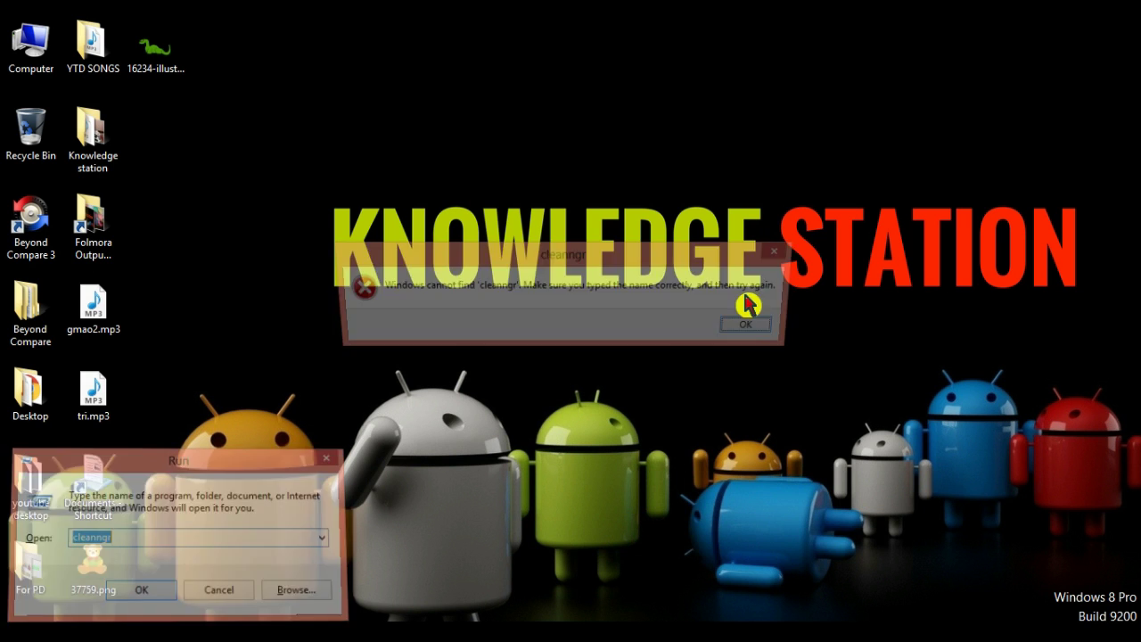
{"action": "key", "text": "Return"}
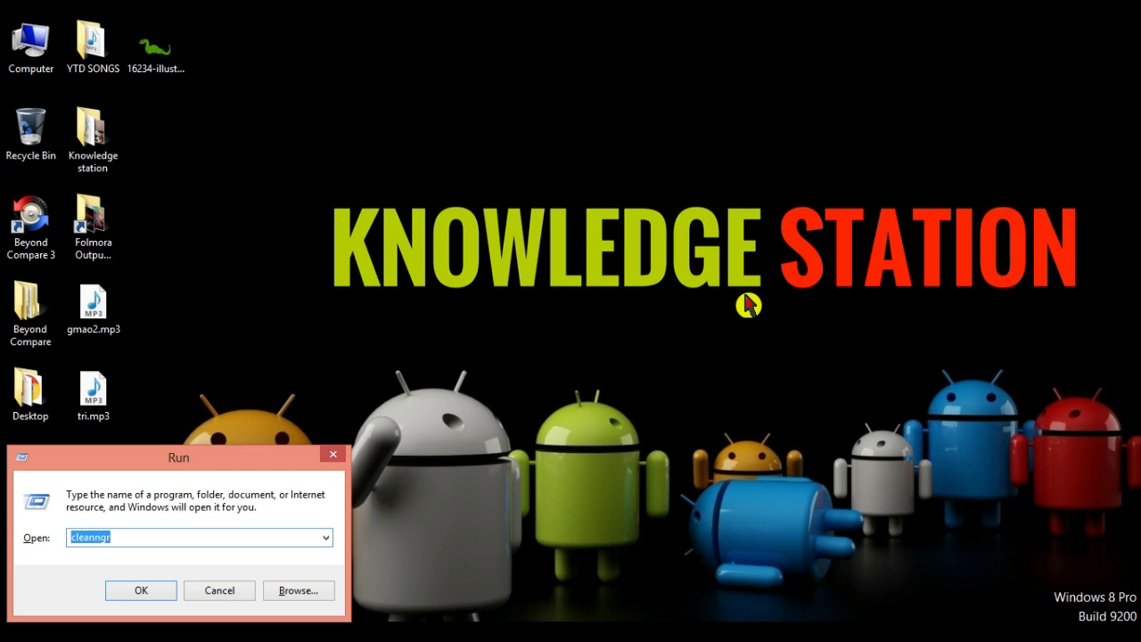
{"action": "key", "text": "End"}
{"action": "key", "text": "Left"}
{"action": "key", "text": "Left"}
{"action": "key", "text": "BackSpace"}
{"action": "type", "text": "m"}
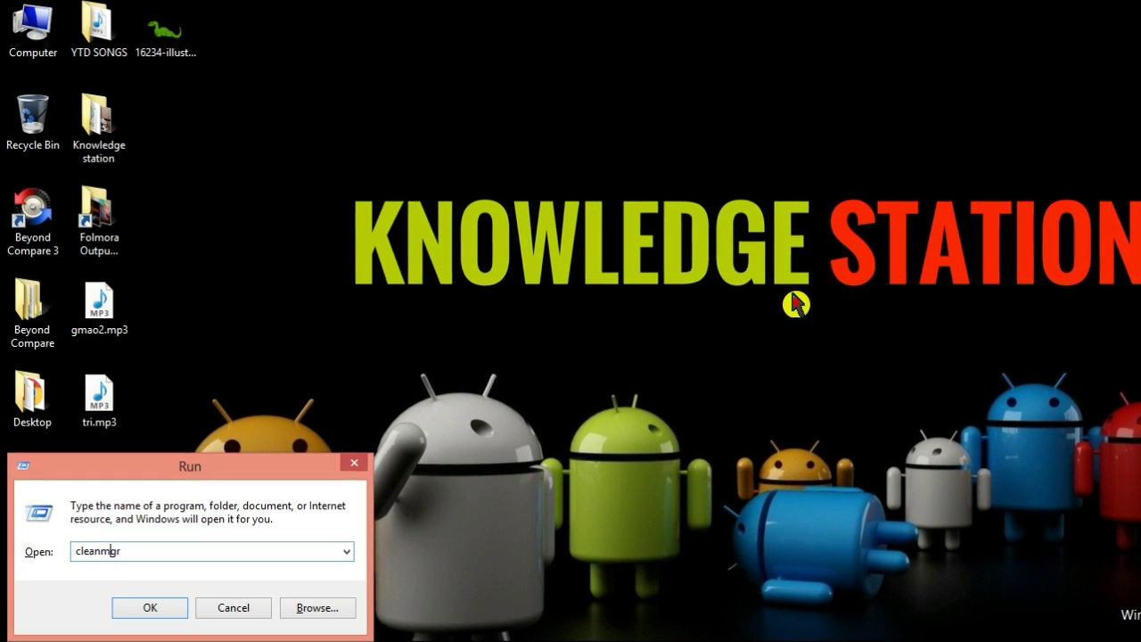
{"action": "key", "text": "ctrl+a"}
{"action": "key", "text": "Return"}
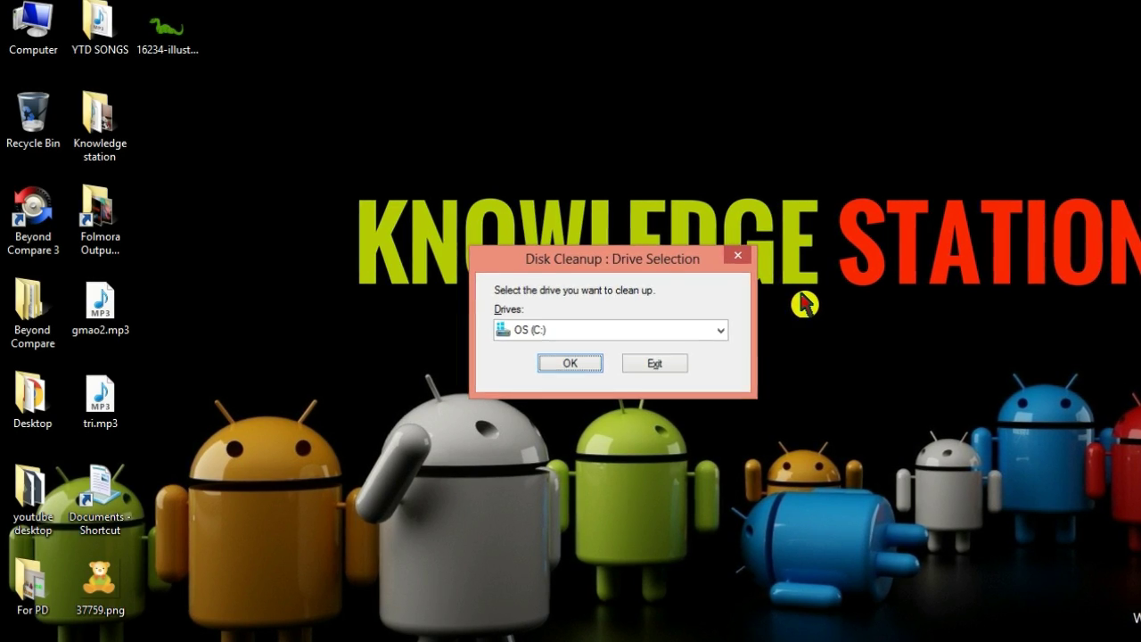
{"action": "key", "text": "Return"}
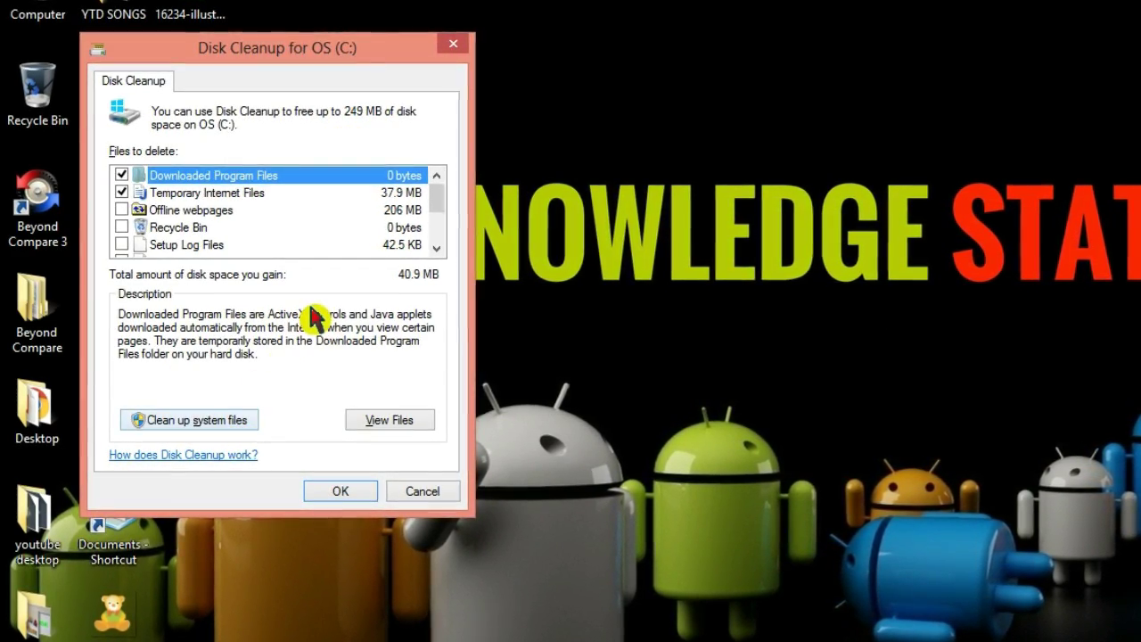
Clean up system files on OS (C:), permanently deleting the selected categories, and run a further cleanup that includes Temporary files.
{"action": "left_click", "coordinate": [176, 430]}
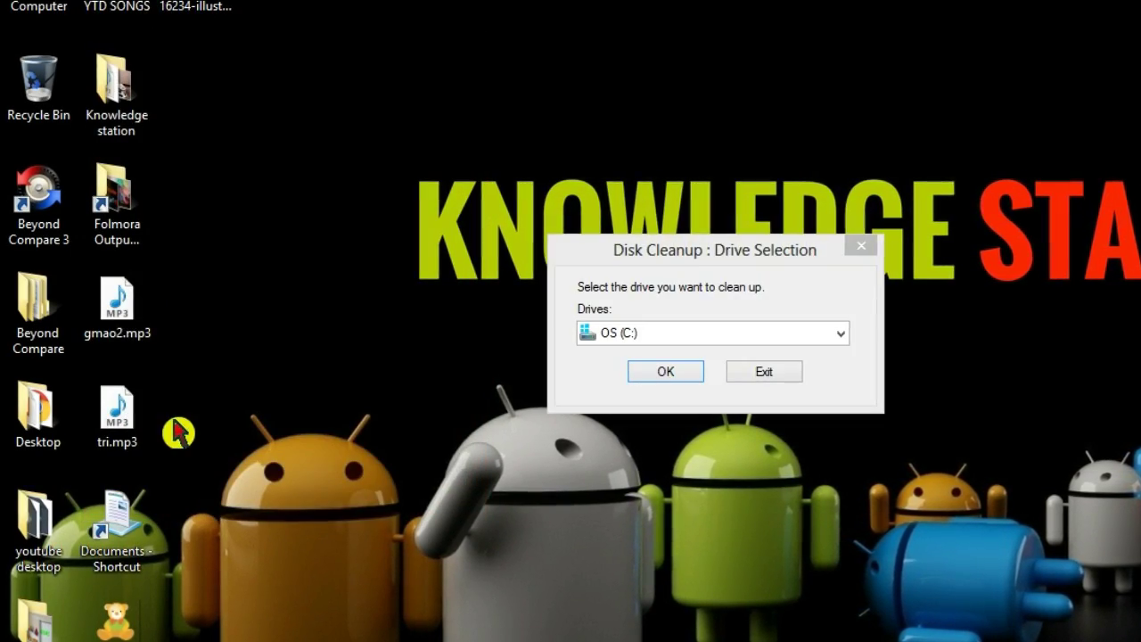
{"action": "left_click", "coordinate": [664, 371]}
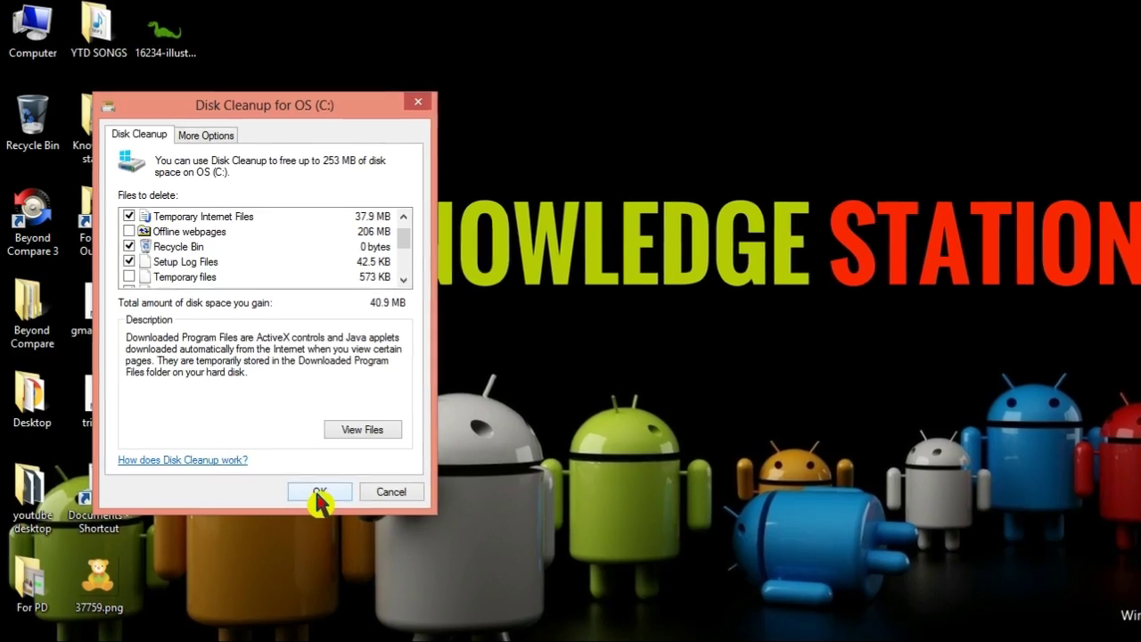
{"action": "left_click", "coordinate": [450, 565]}
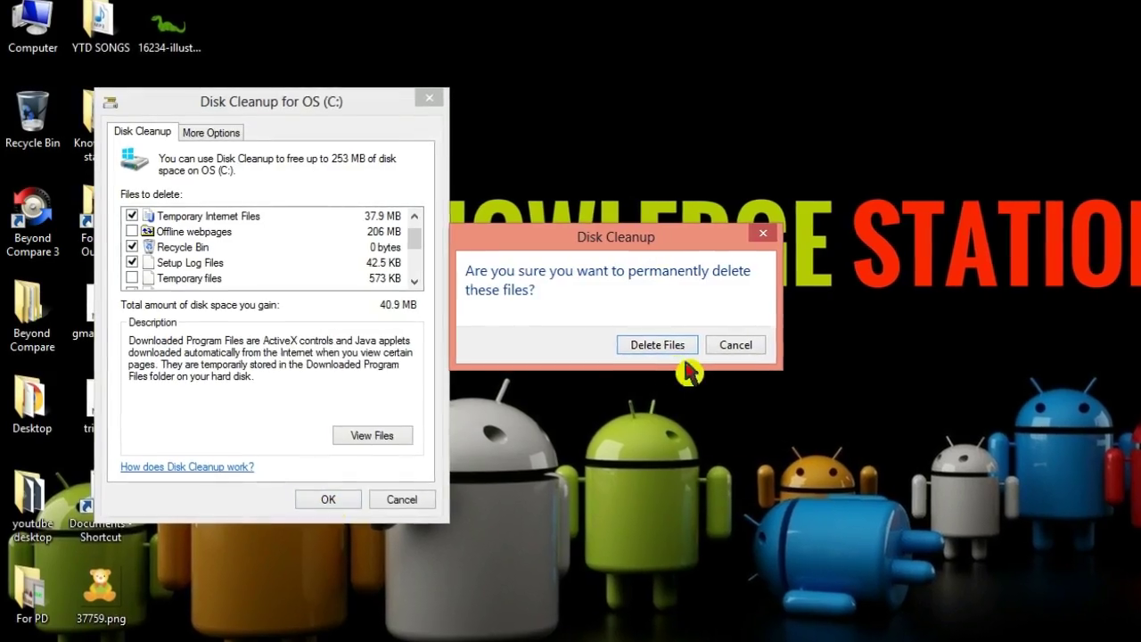
{"action": "left_click", "coordinate": [664, 348]}
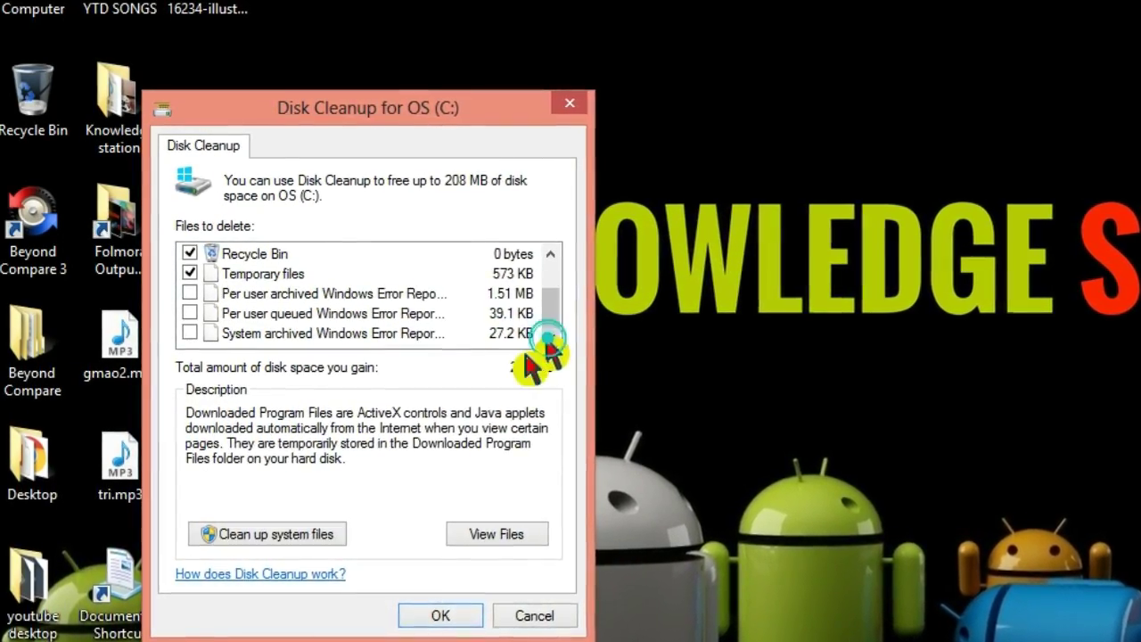
{"action": "left_click", "coordinate": [446, 618]}
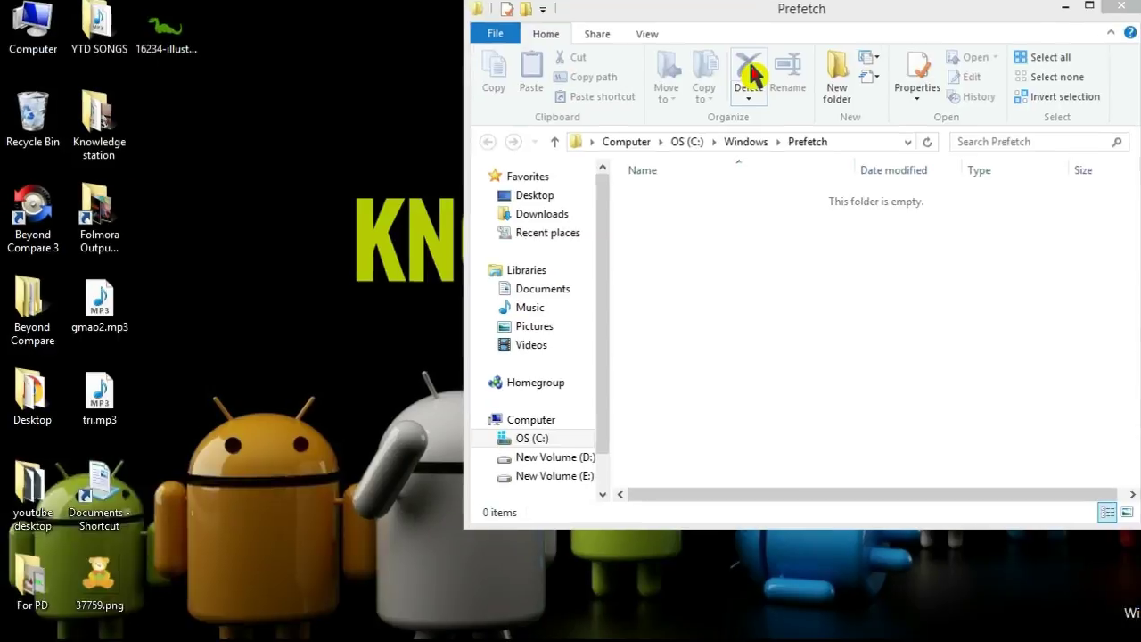
Open the C:\Windows\Temp folder by running temp and check the combined properties of all its items.
{"action": "key", "text": "super+r"}
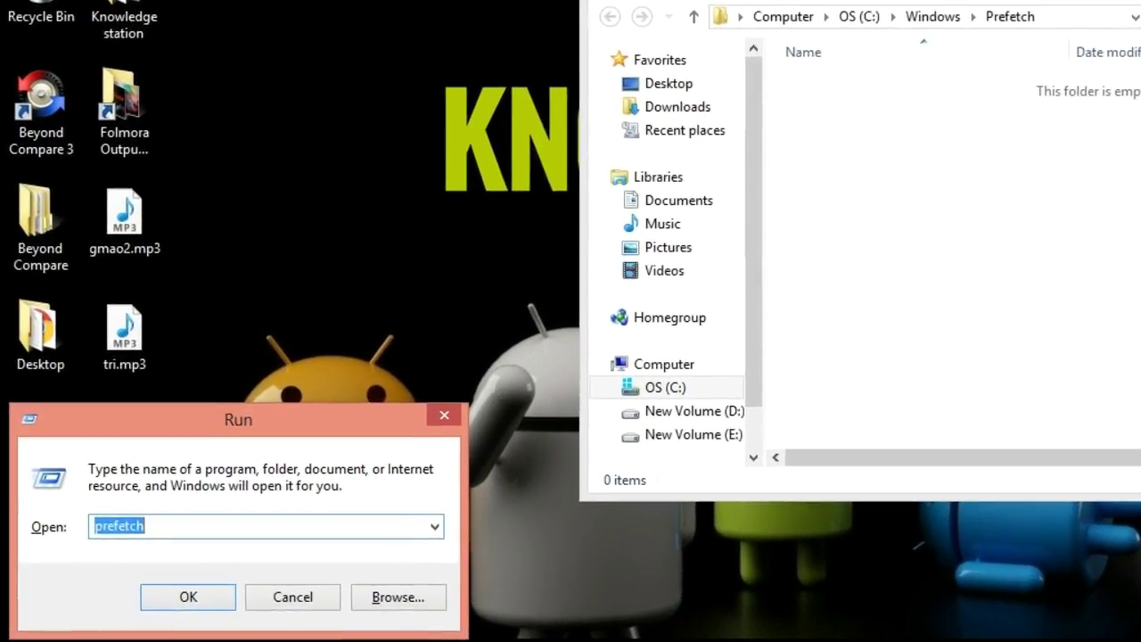
{"action": "type", "text": "temp"}
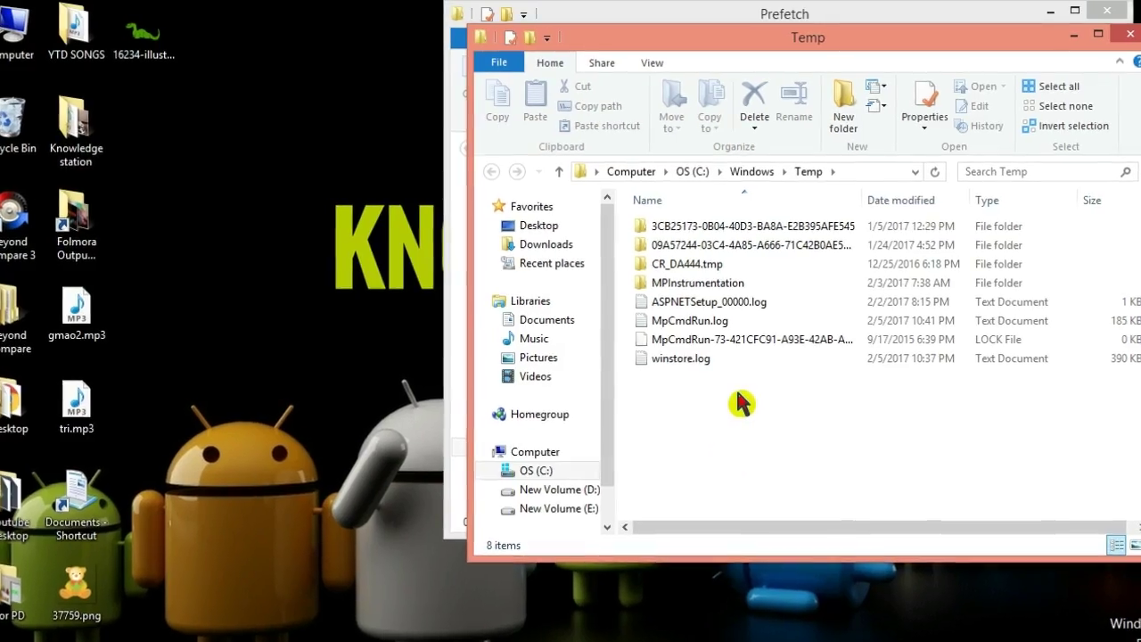
{"action": "key", "text": "ctrl+a"}
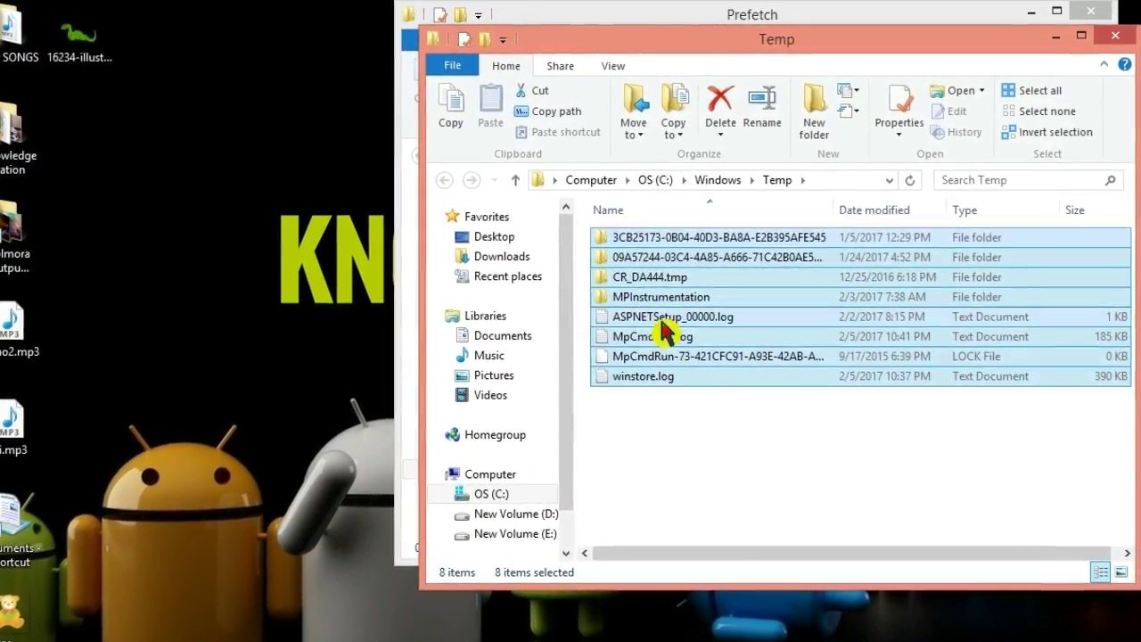
{"action": "key", "text": "alt+Return"}
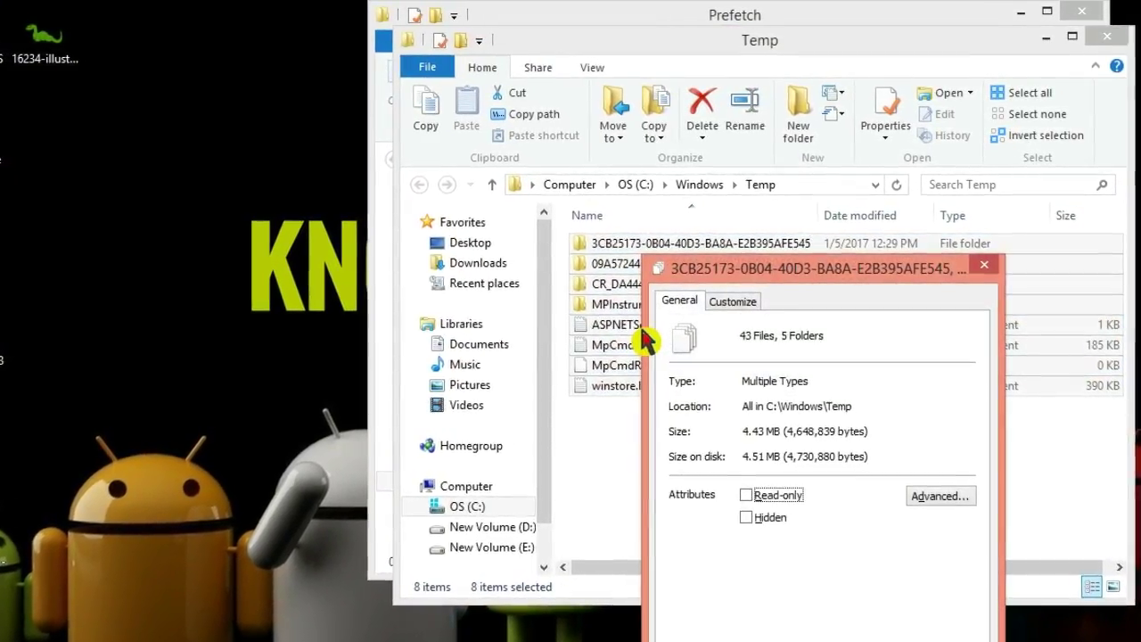
{"action": "left_click", "coordinate": [981, 266]}
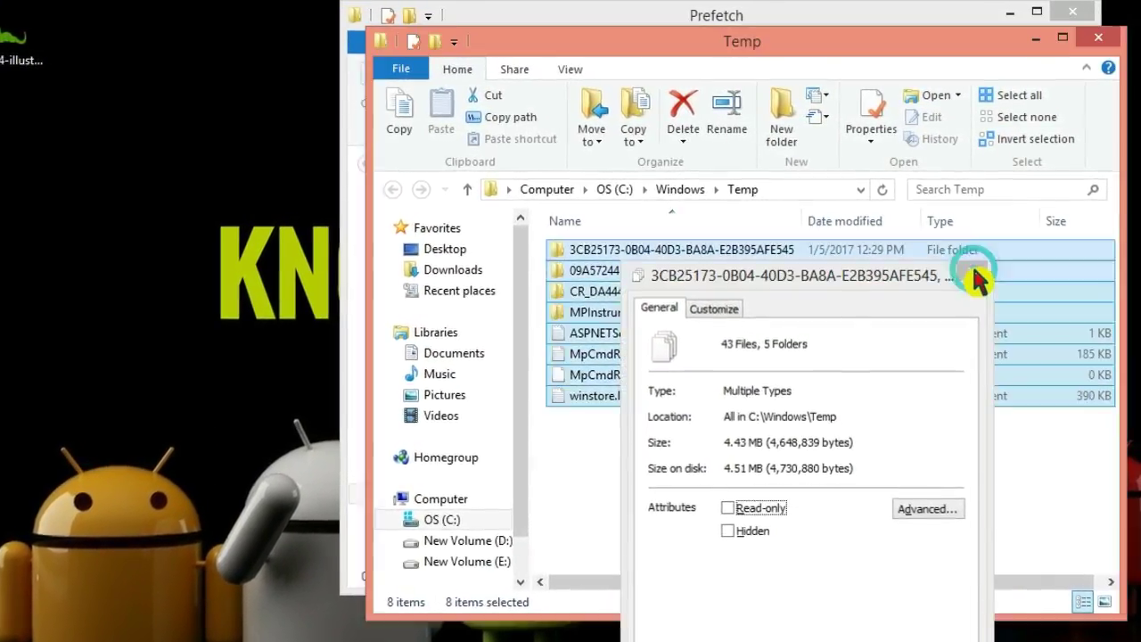
Delete all items in the Windows Temp folder, granting administrator permission for all current items and skipping winstore.log.
{"action": "left_click", "coordinate": [678, 116]}
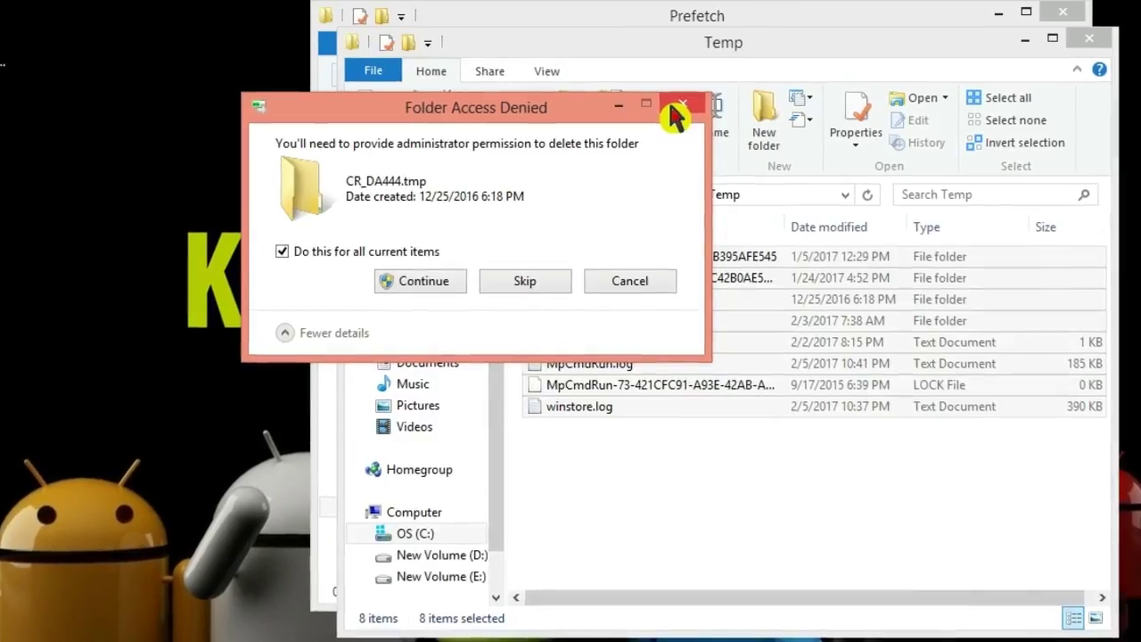
{"action": "left_click", "coordinate": [420, 282]}
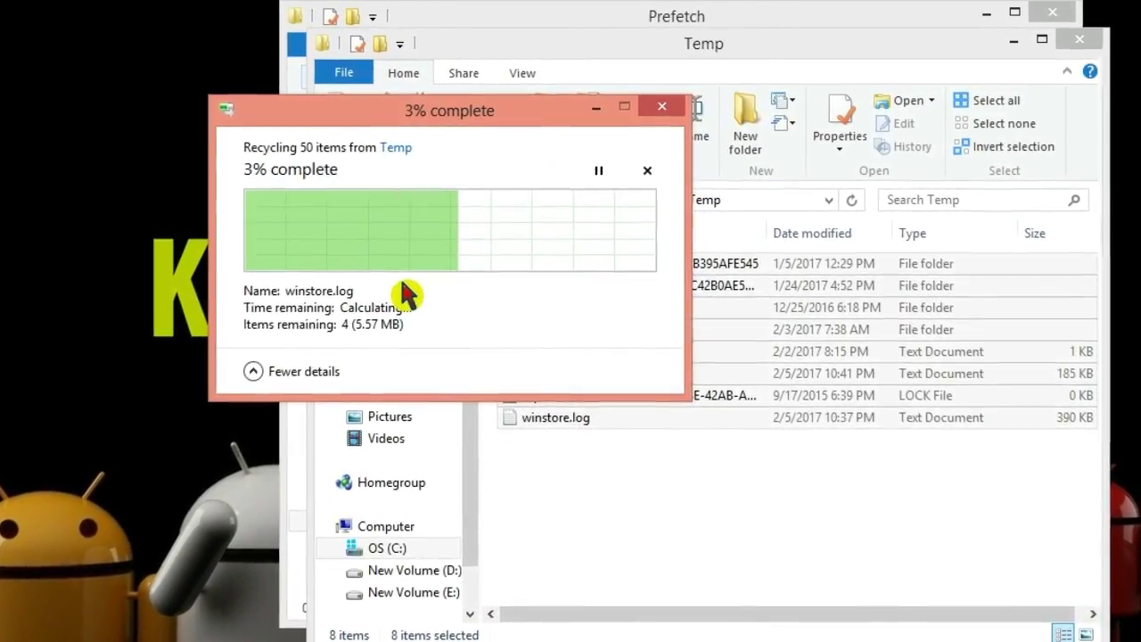
{"action": "left_click", "coordinate": [383, 307]}
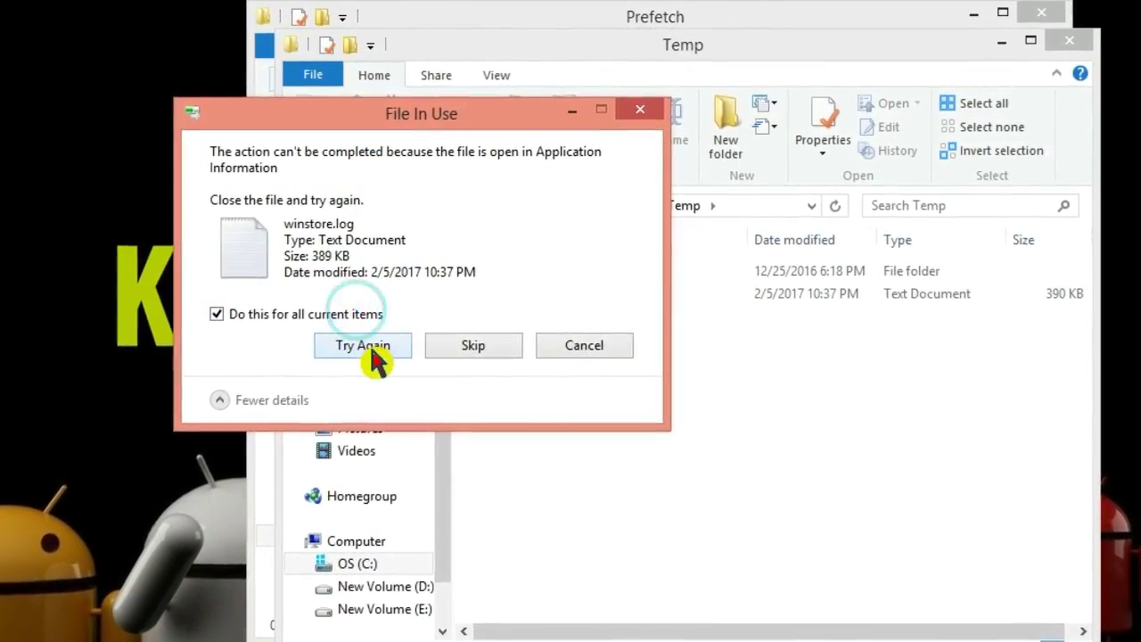
{"action": "left_click", "coordinate": [392, 346]}
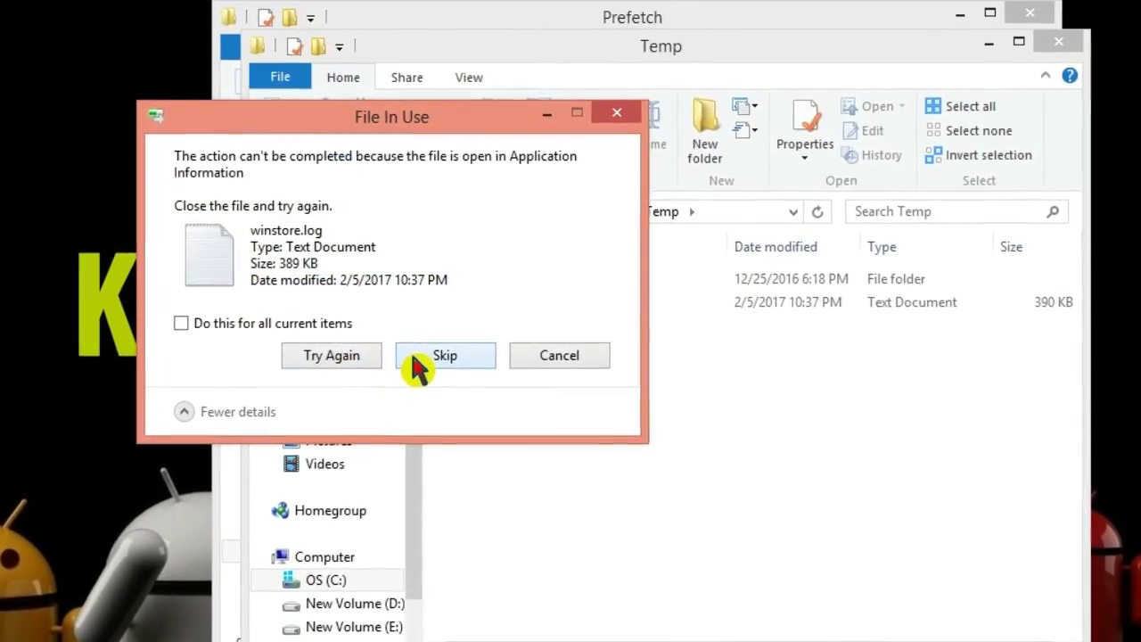
{"action": "left_click", "coordinate": [439, 355]}
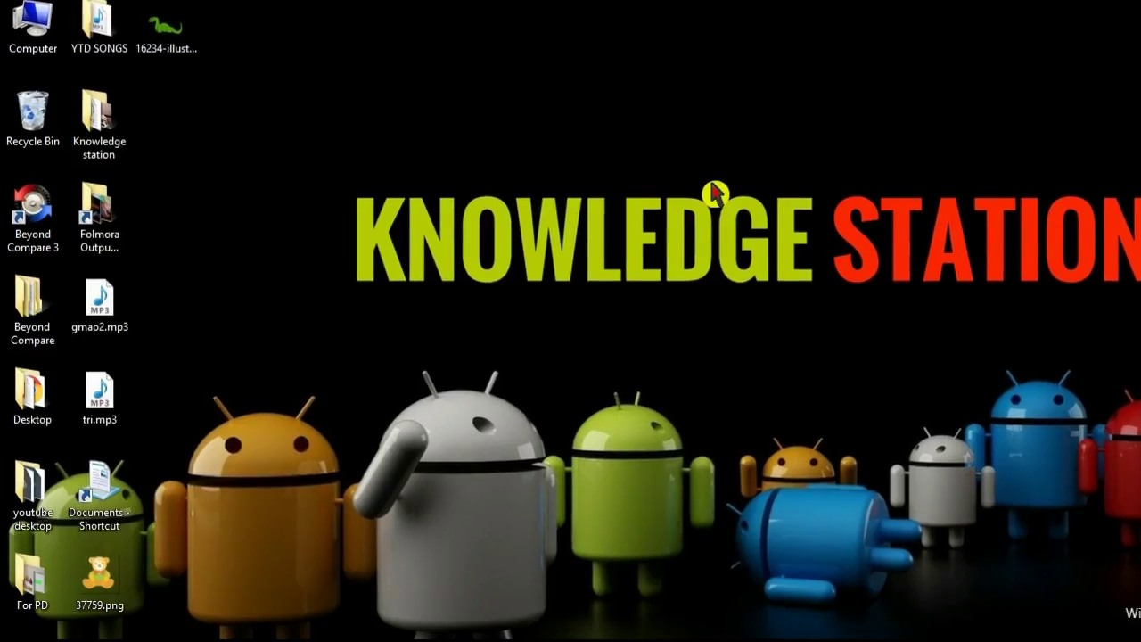
Open the user's local Temp folder by running %temp%.
{"action": "key", "text": "super+r"}
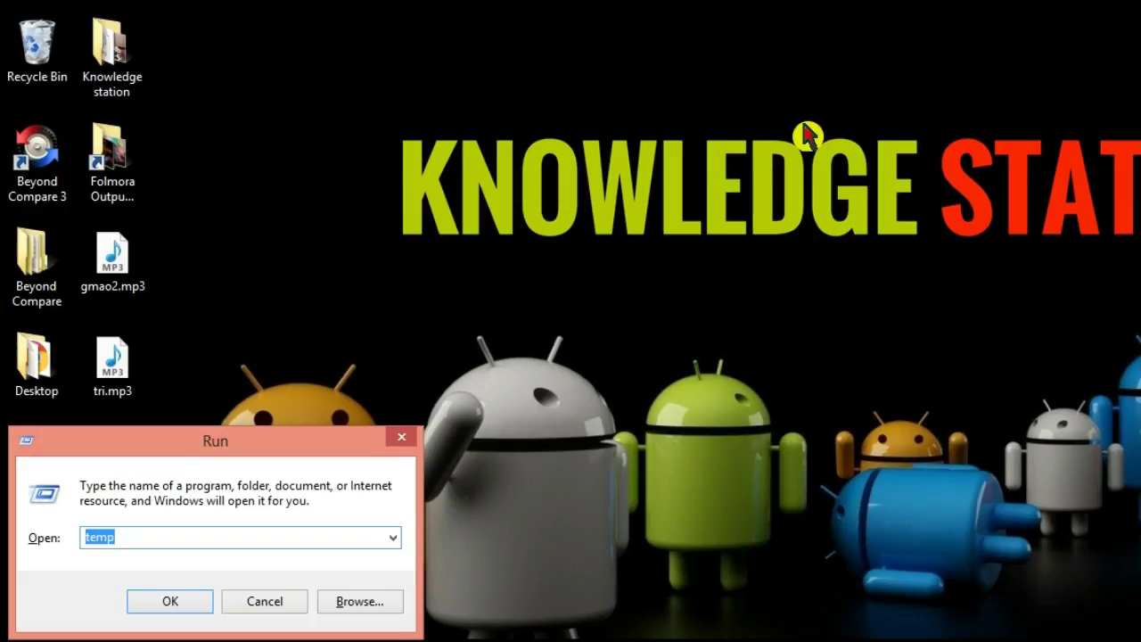
{"action": "type", "text": "%"}
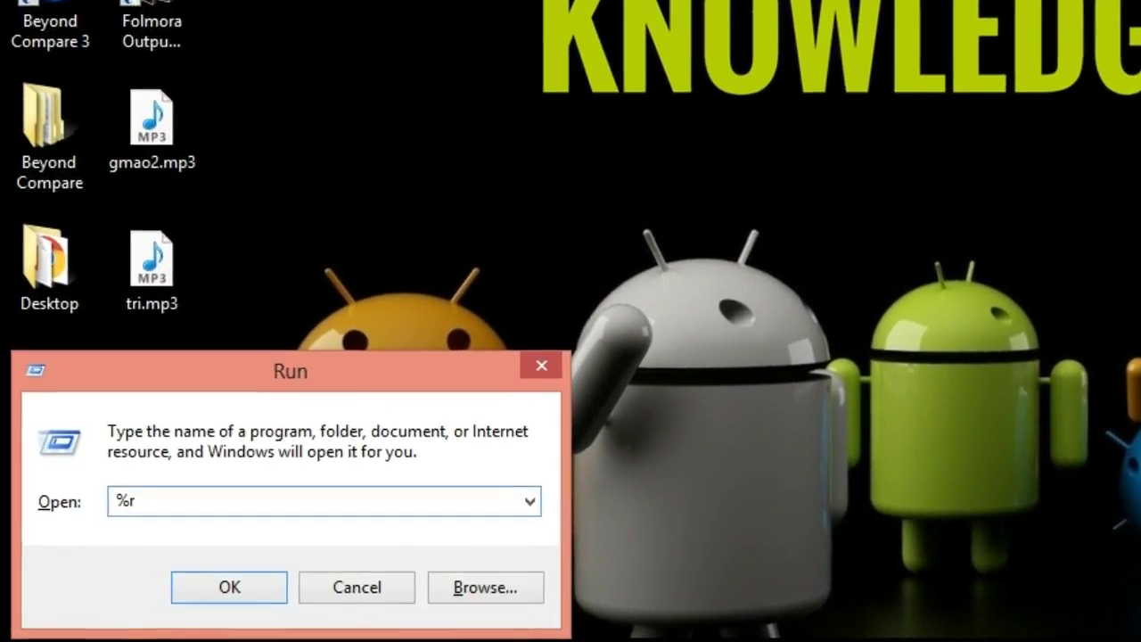
{"action": "type", "text": "temp"}
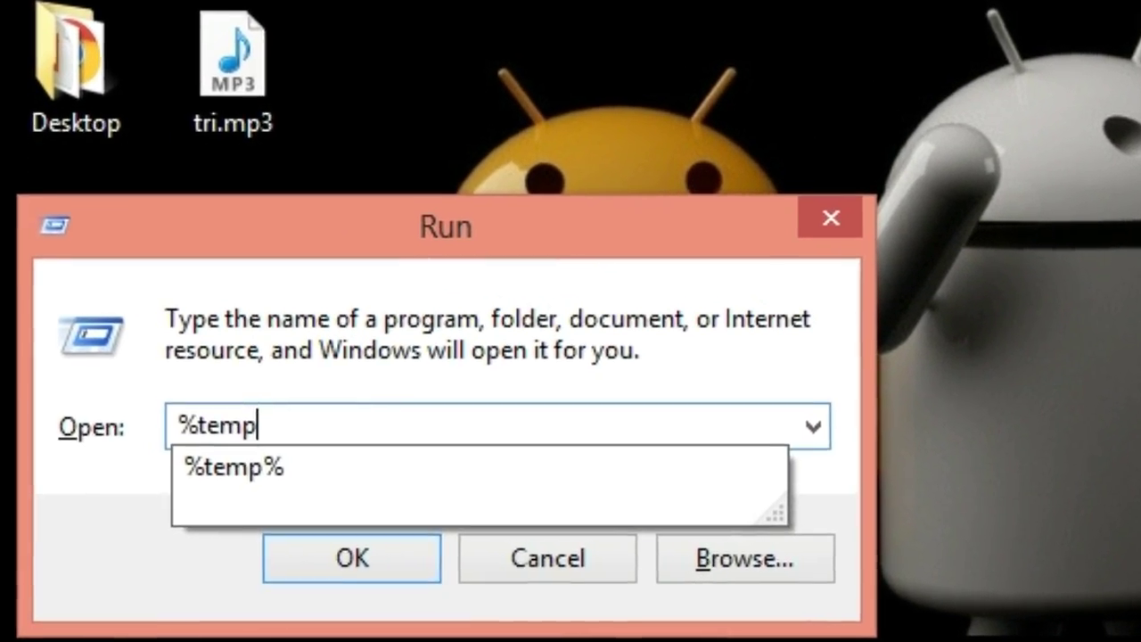
{"action": "type", "text": "%"}
{"action": "key", "text": "Return"}
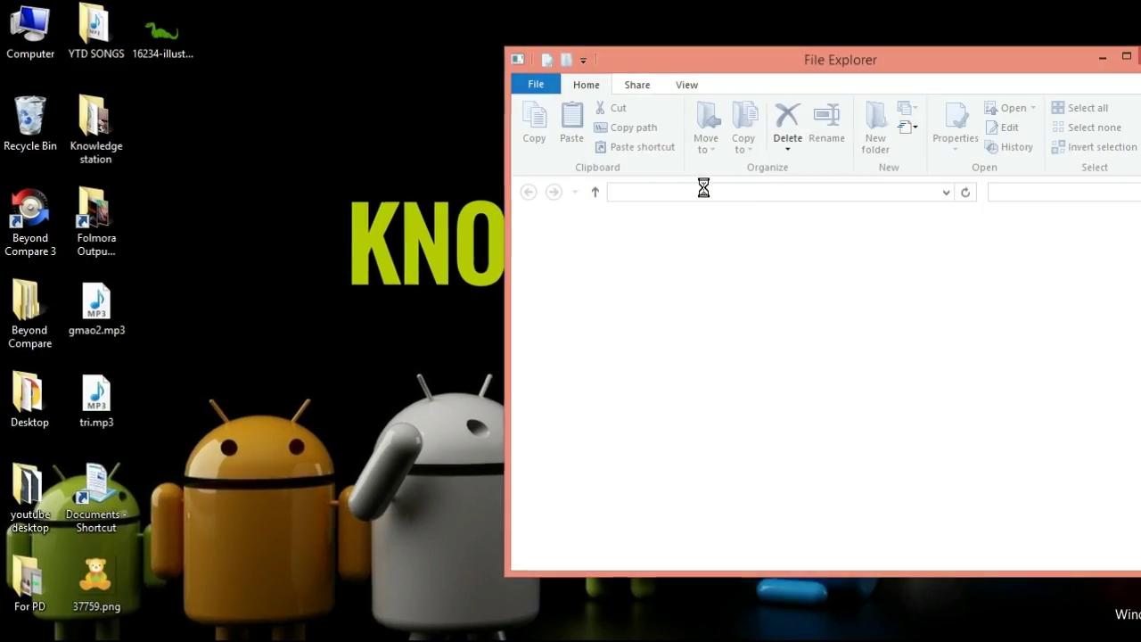
Check the combined properties of all items in the local Temp folder and delete them, granting administrator permission for all current items.
{"action": "left_click", "coordinate": [734, 304]}
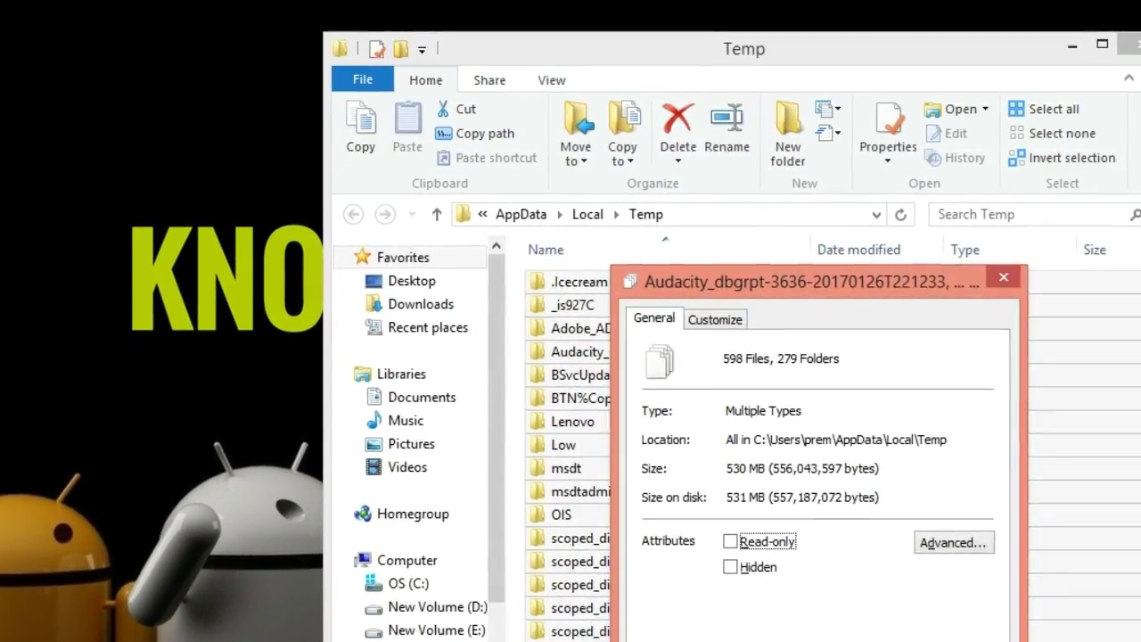
{"action": "key", "text": "Return"}
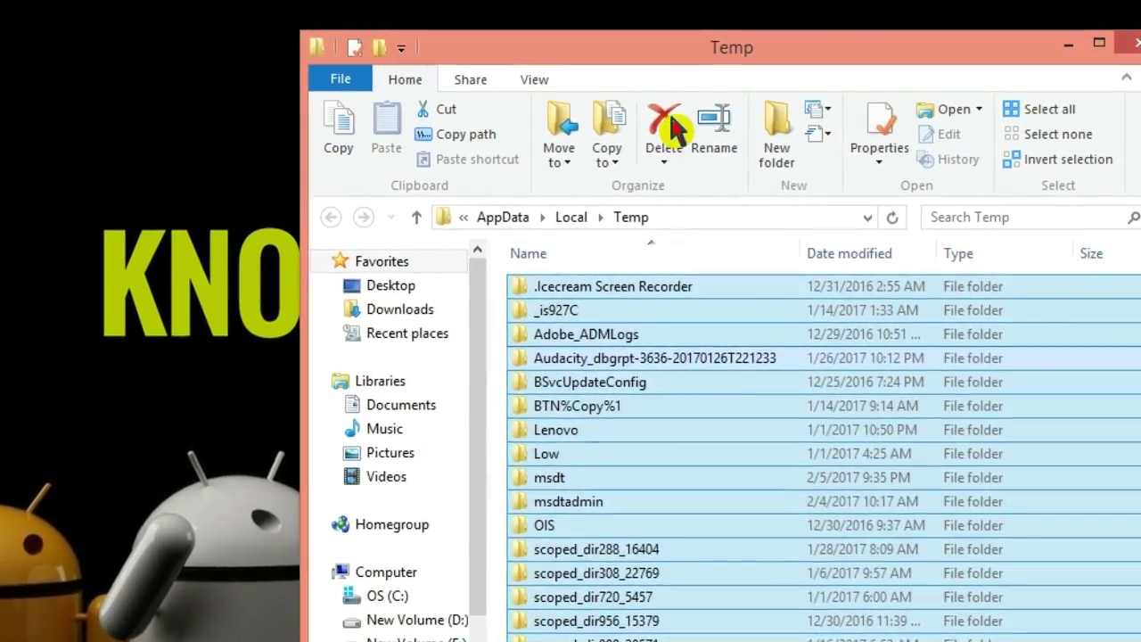
{"action": "left_click", "coordinate": [657, 126]}
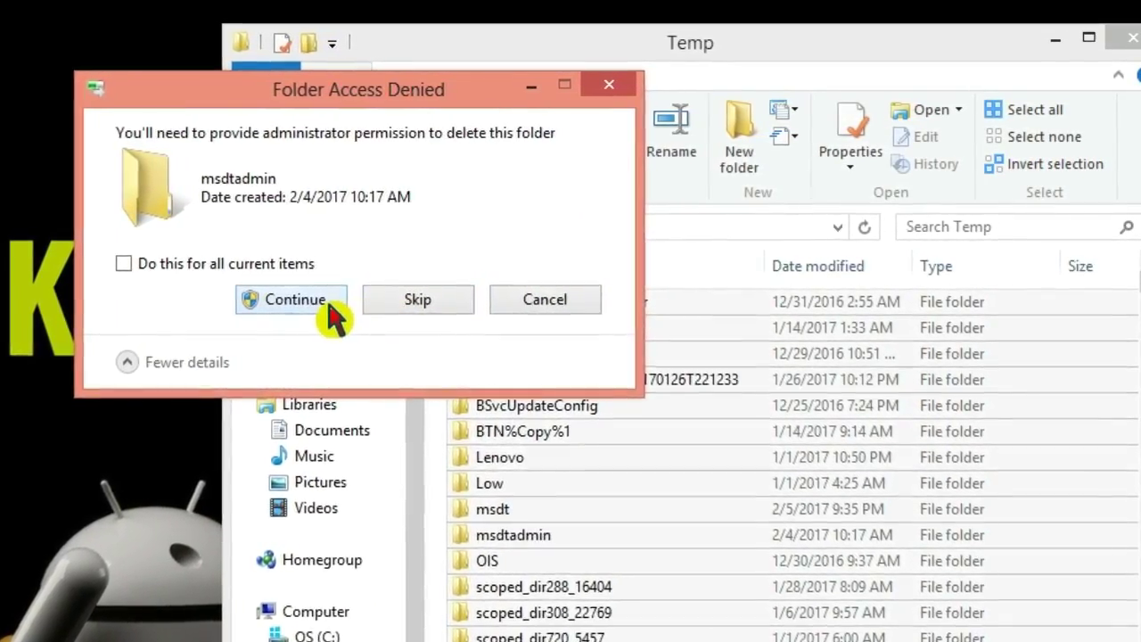
{"action": "left_click", "coordinate": [212, 261]}
{"action": "left_click", "coordinate": [268, 303]}
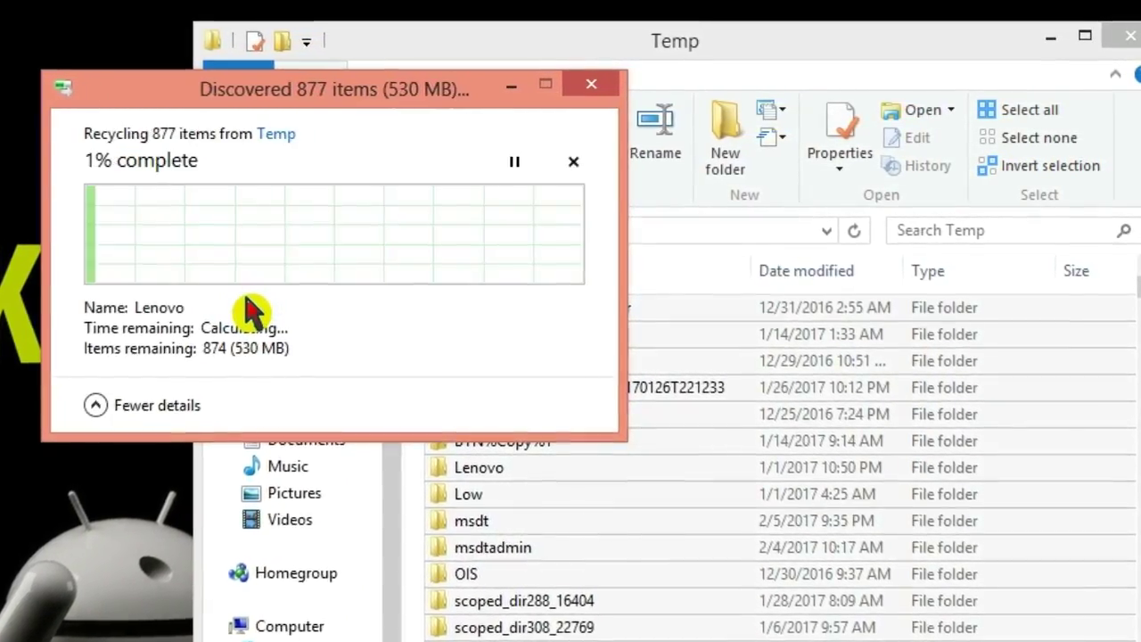